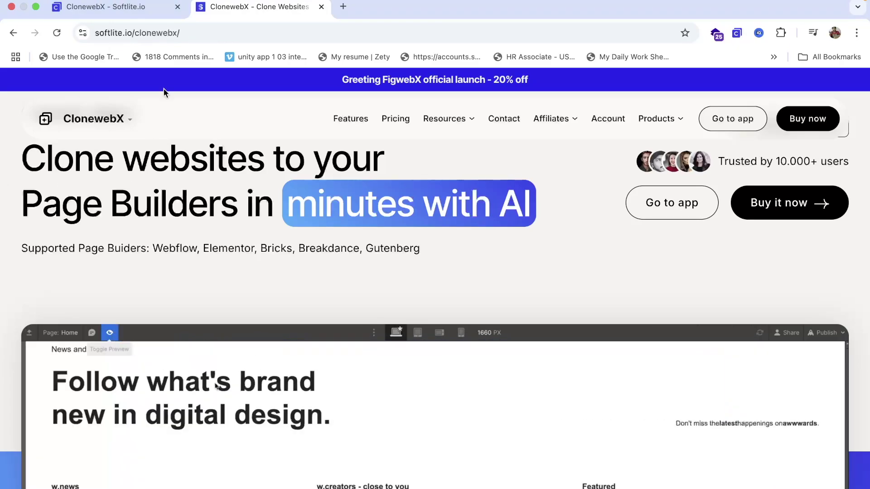
Step: In the ClonewebX editor for the yoga page, set the Page Builder to Gutenberg
left_click(146, 7)
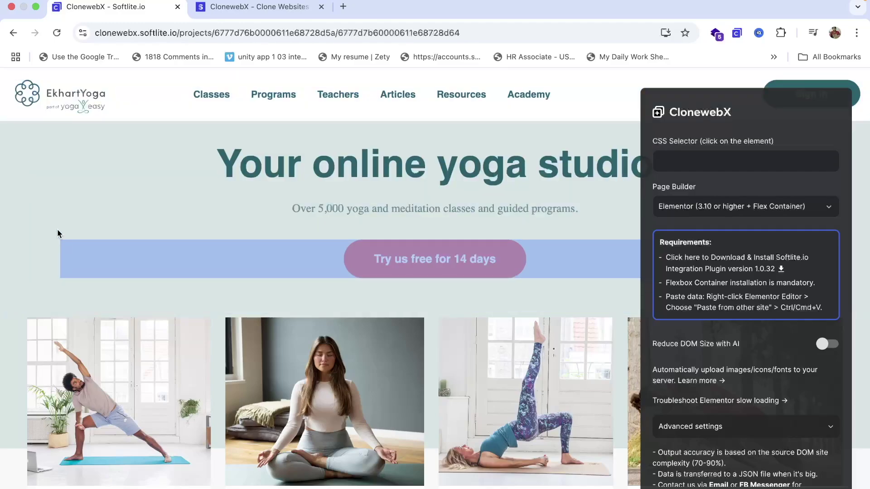
scroll(52, 218, "down", 3)
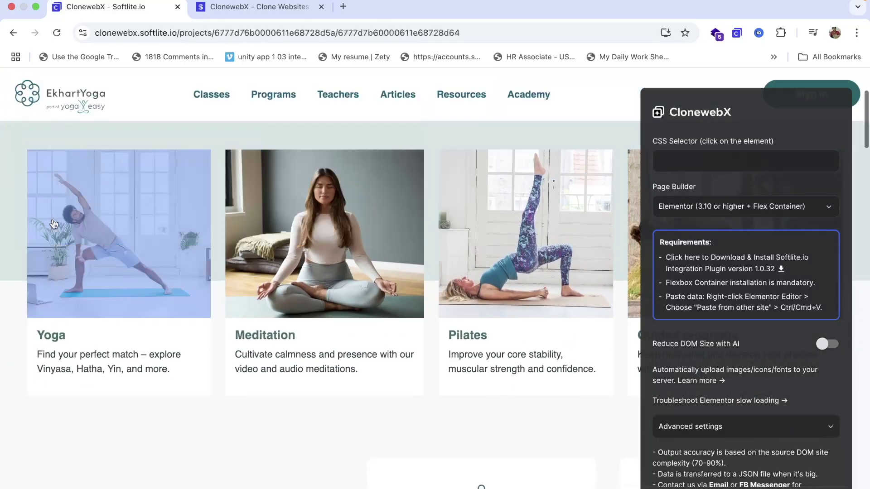
scroll(317, 203, "up", 3)
left_click(724, 162)
left_click(683, 206)
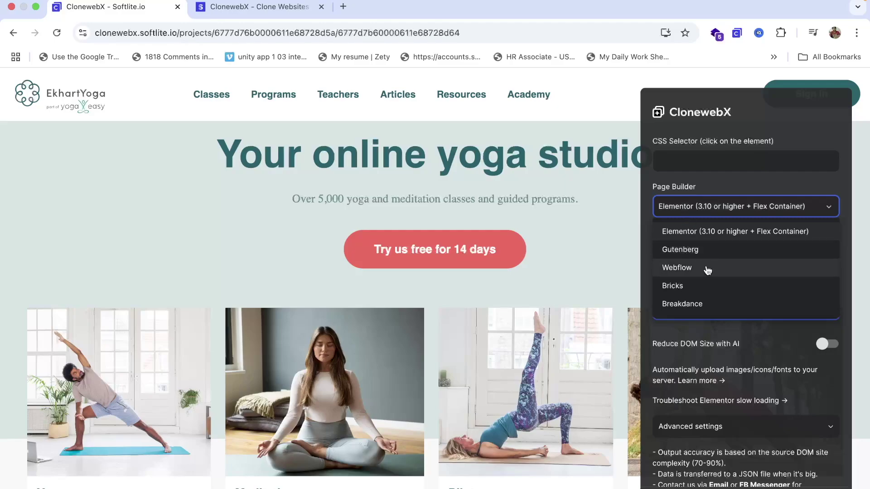
left_click(683, 251)
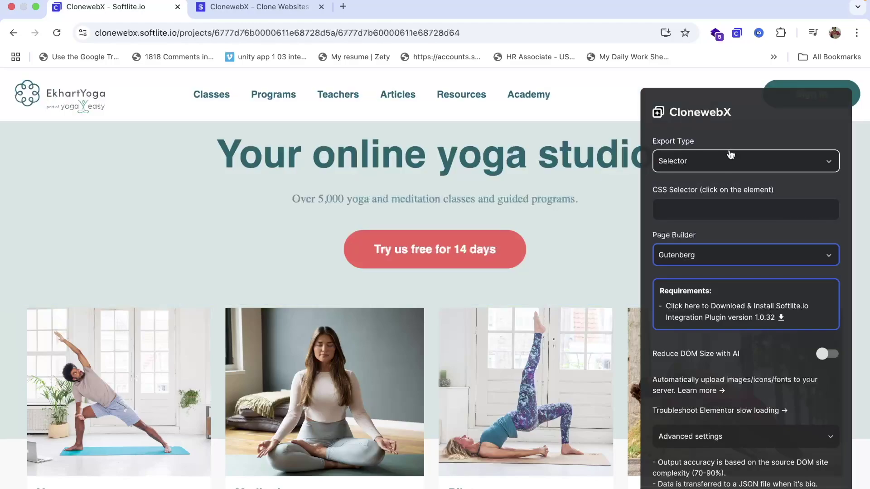
Step: Select the .homepage-four-column-content class cards section for export
left_click(731, 161)
scroll(6, 254, "down", 3)
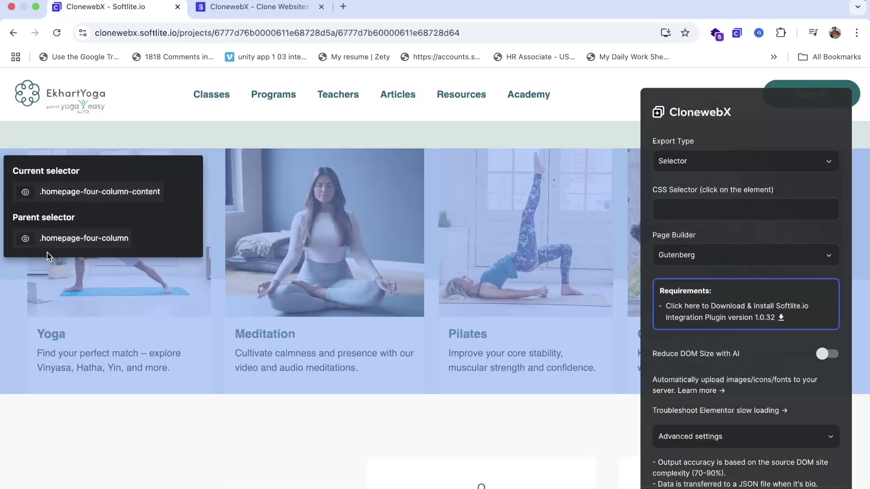
left_click(100, 192)
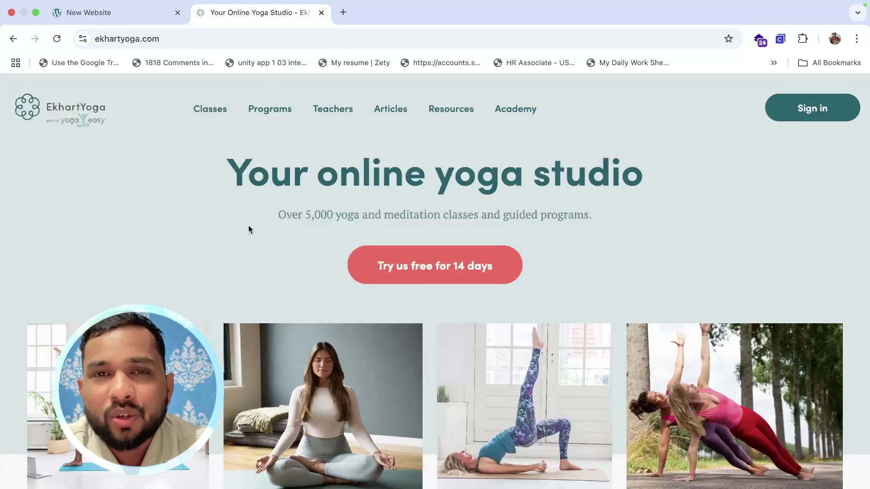
Step: Scroll through ekhartyoga.com, then reload the New Website WordPress Home page
scroll(248, 227, "down", 10)
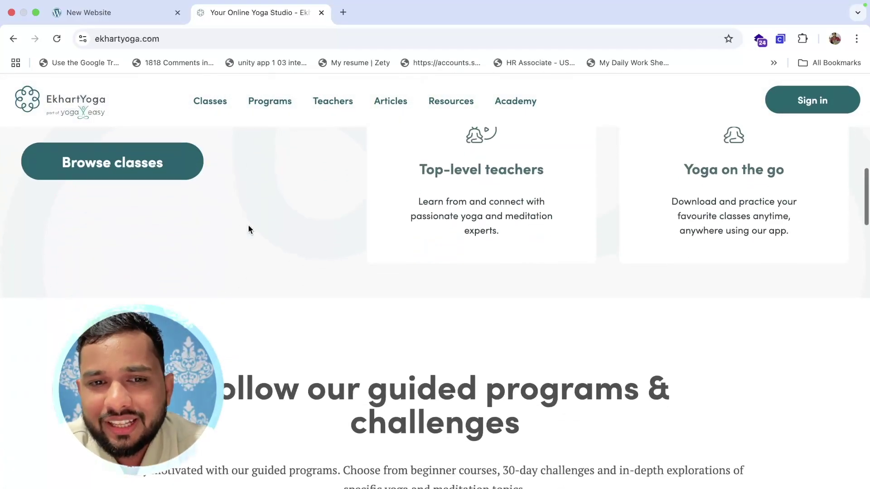
scroll(249, 229, "down", 15)
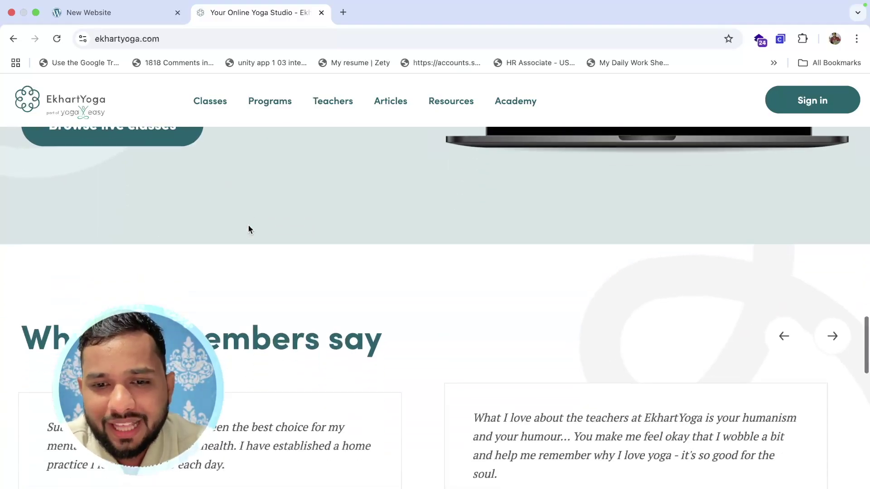
scroll(249, 229, "up", 5)
left_click(91, 12)
left_click(406, 38)
key("Return")
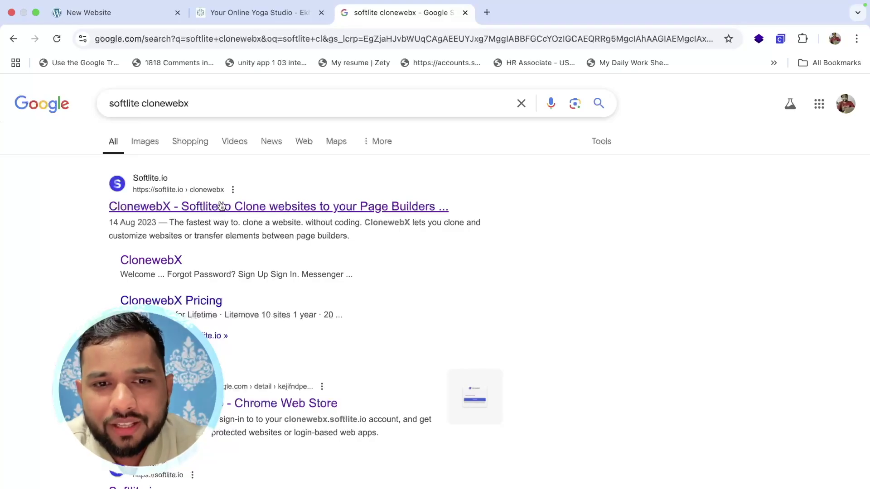
Step: Open the 'ClonewebX - Softlite.io' search result and launch its app dashboard
left_click(351, 206)
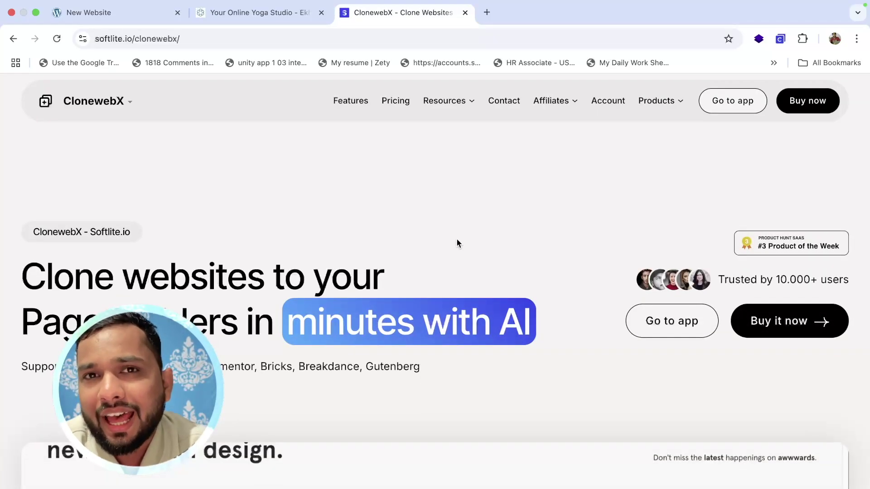
left_click(744, 102)
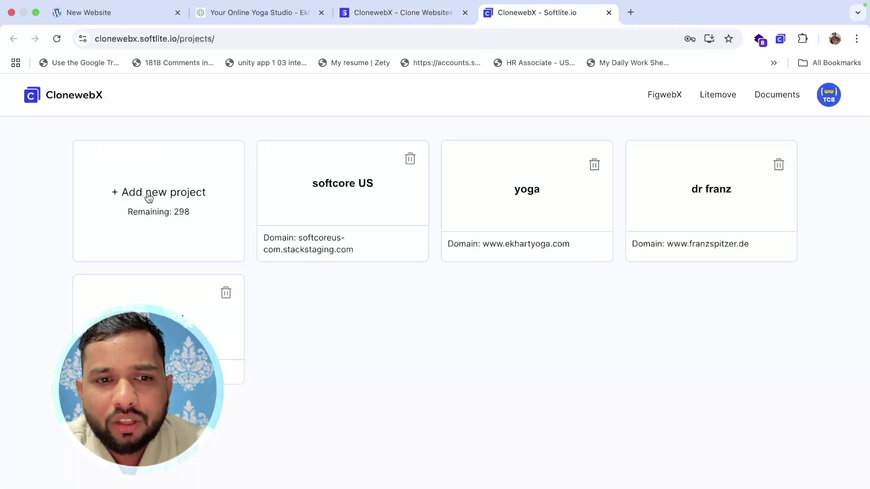
left_click(149, 196)
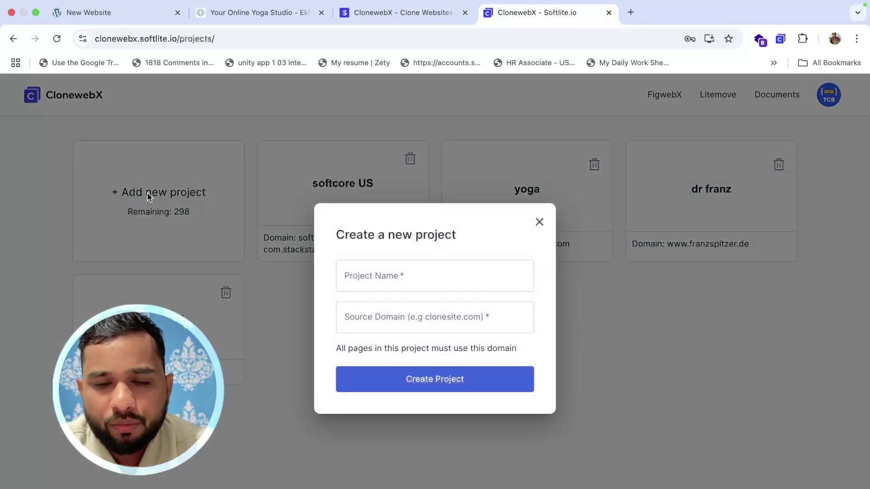
left_click(375, 280)
type("yoga new website")
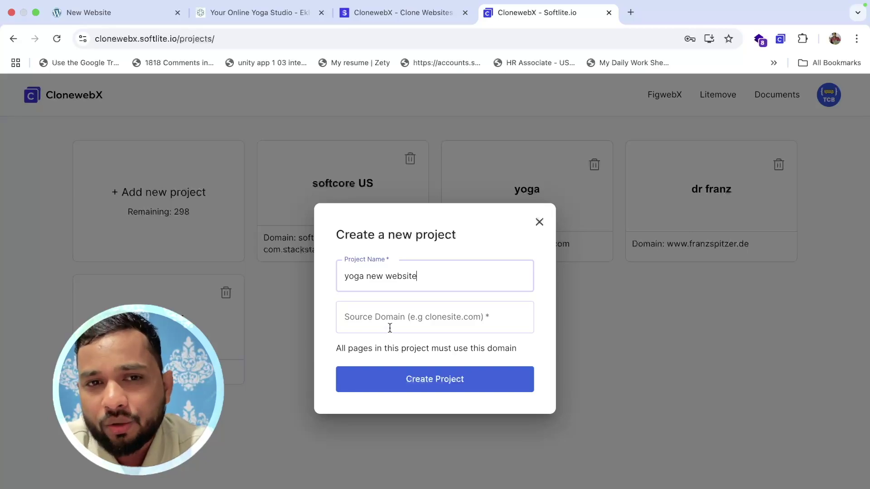
left_click(282, 13)
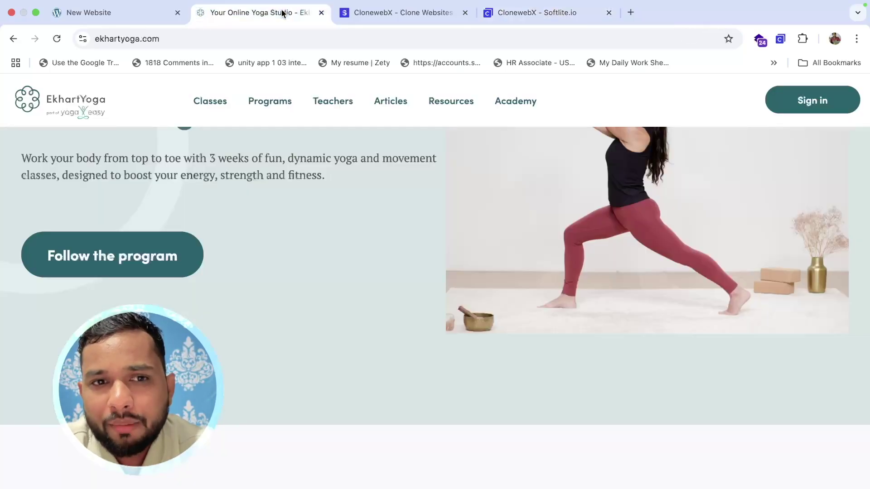
left_click(322, 42)
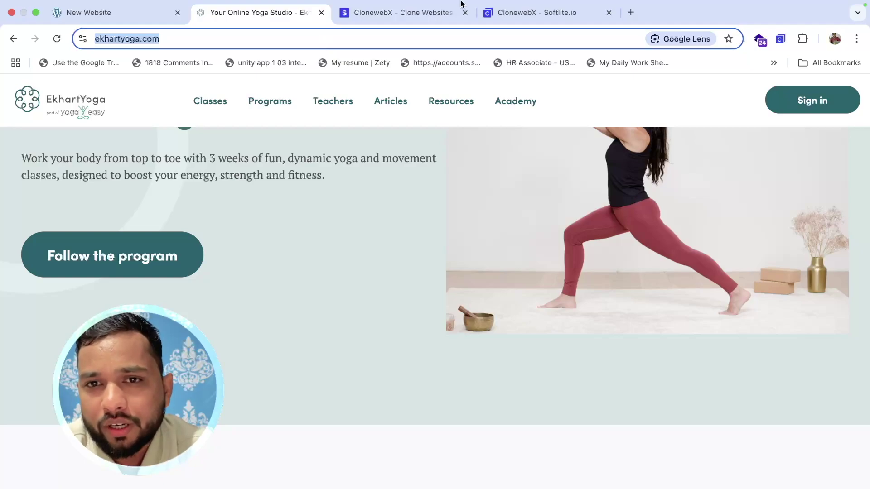
left_click(510, 13)
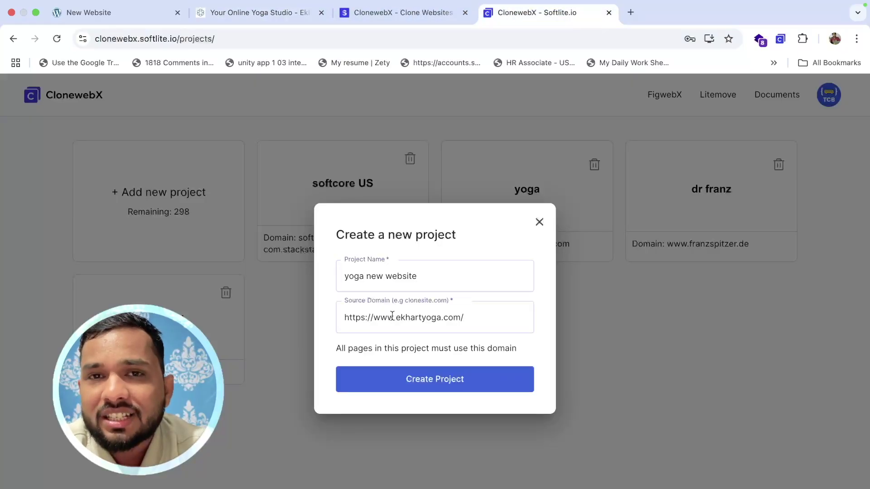
left_click(431, 380)
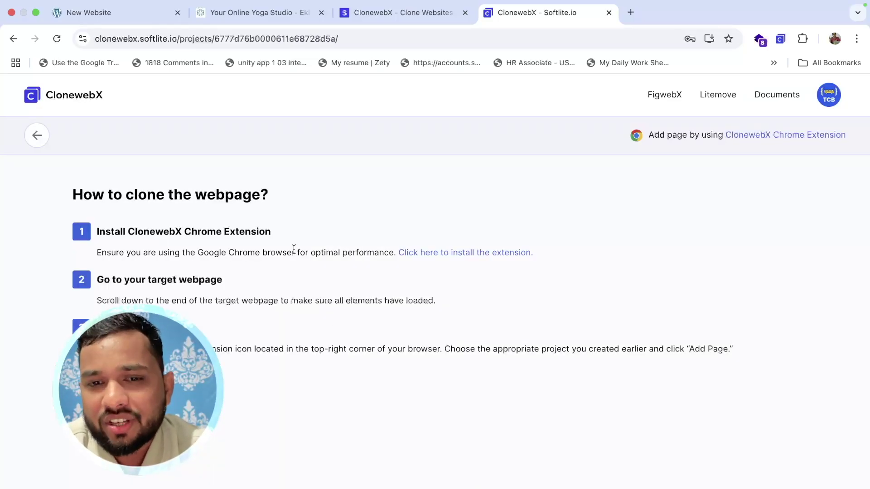
Step: Confirm the ClonewebX extension is installed in the Web Store, then reload the EkhartYoga homepage
left_click(450, 254)
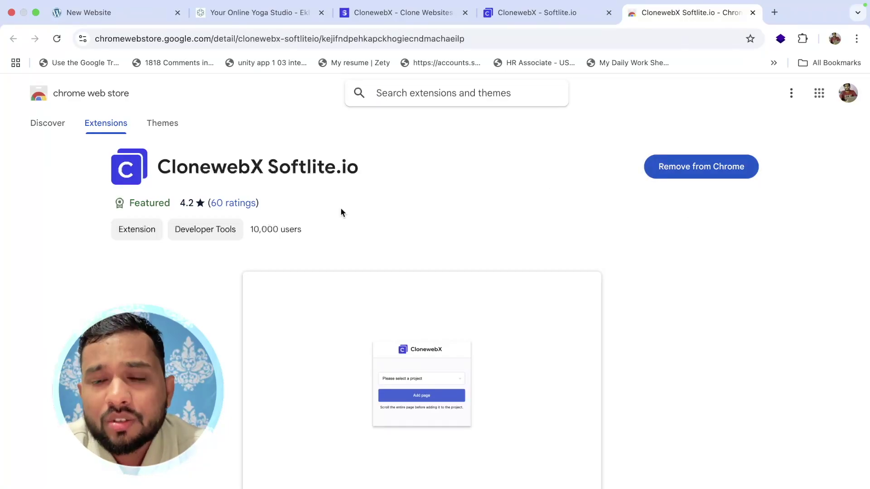
left_click(210, 9)
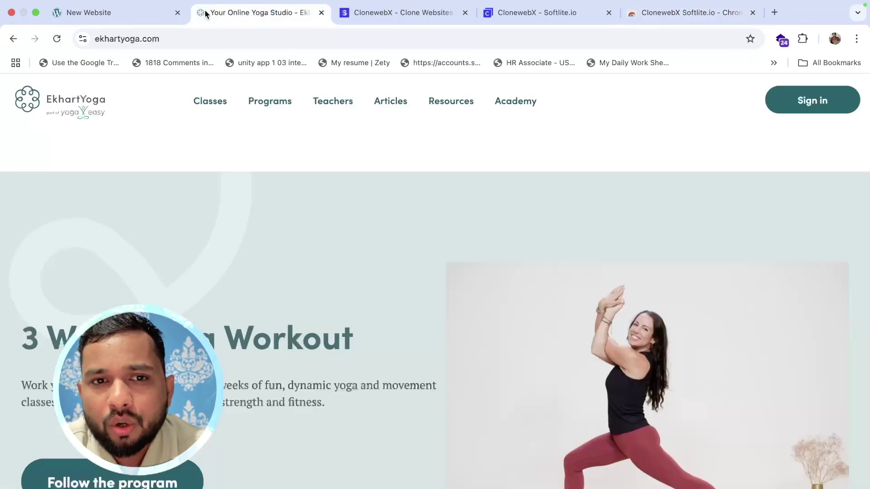
left_click(235, 33)
key("Return")
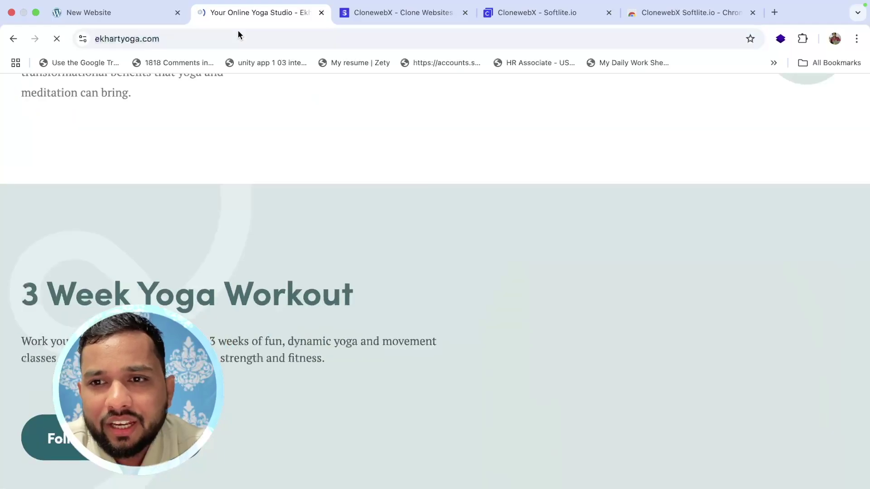
Step: Pin the ClonewebX extension to the Chrome toolbar
left_click(803, 40)
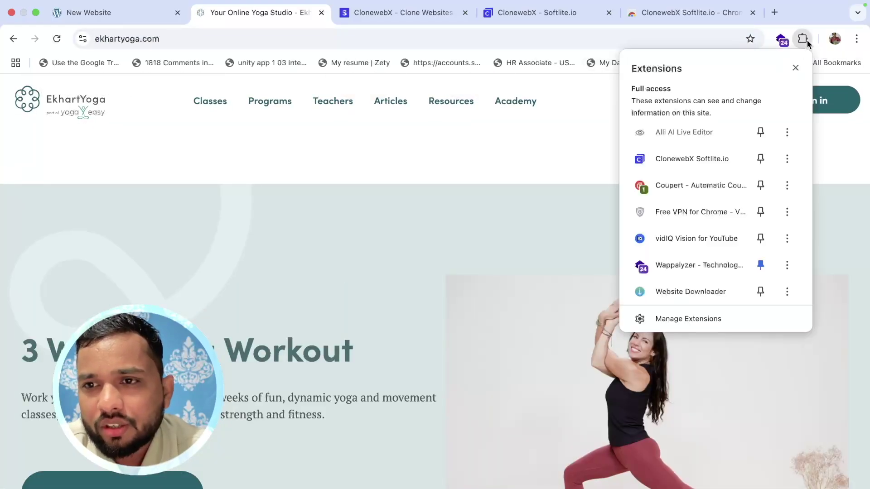
left_click(760, 159)
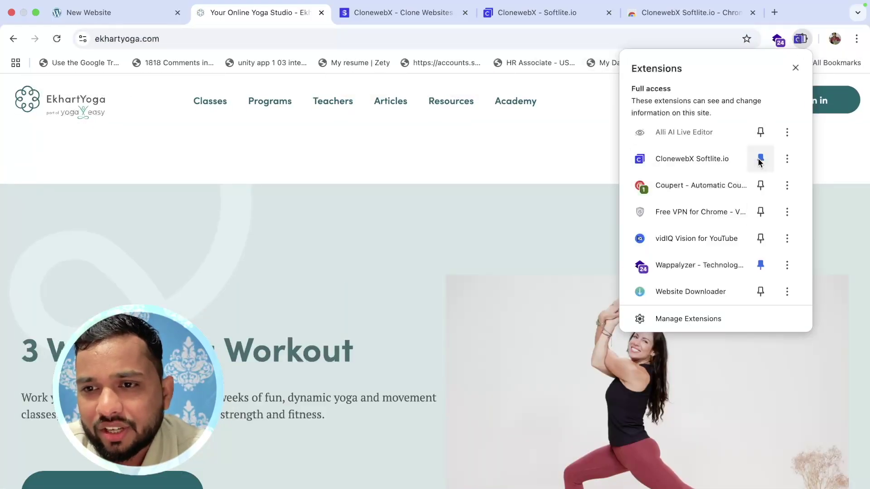
left_click(462, 177)
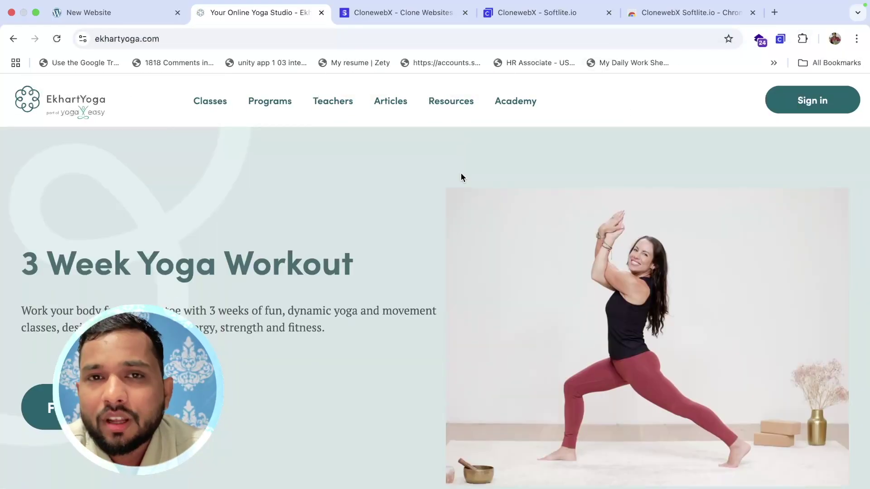
Step: Add the EkhartYoga homepage to 'yoga new website' with the no-CSS loading option enabled
left_click(781, 39)
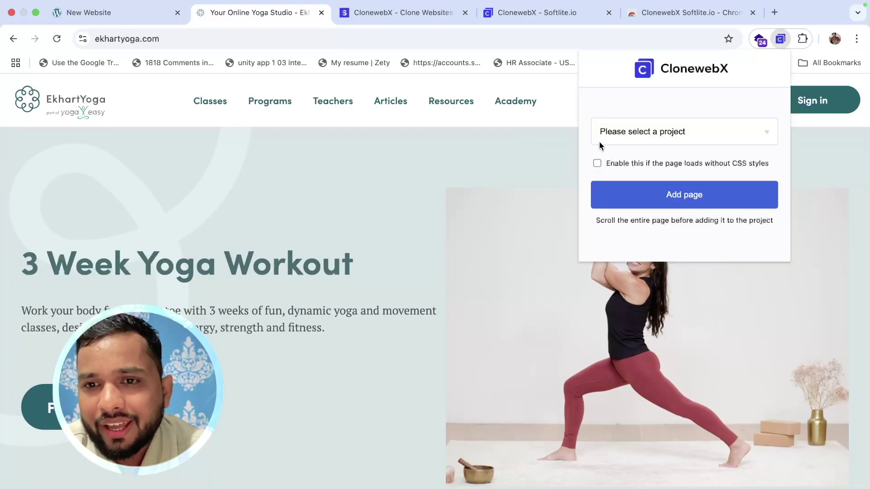
left_click(670, 131)
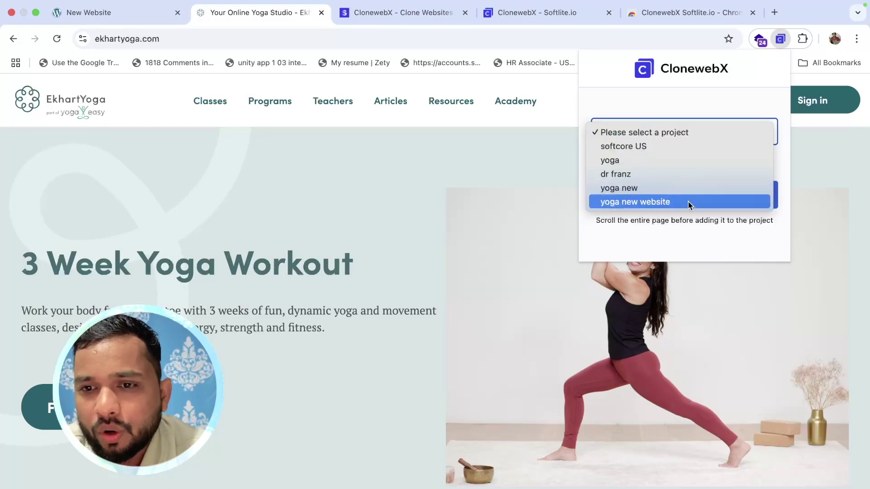
left_click(673, 202)
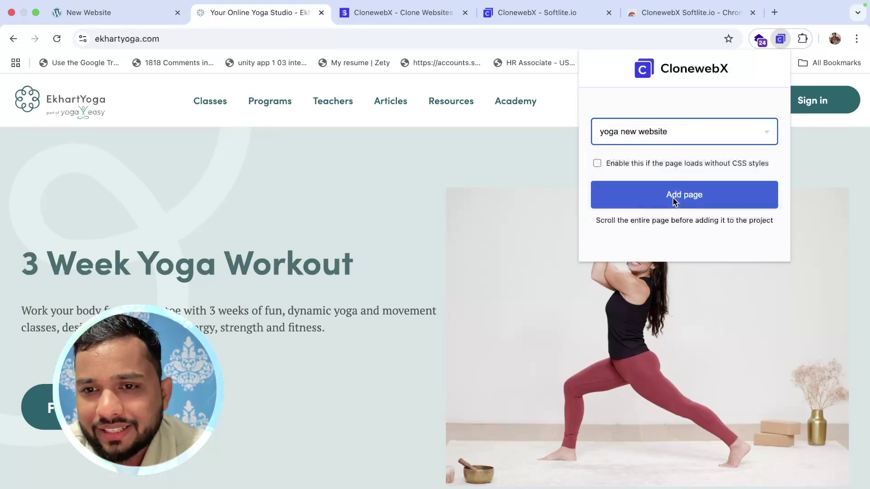
left_click(597, 164)
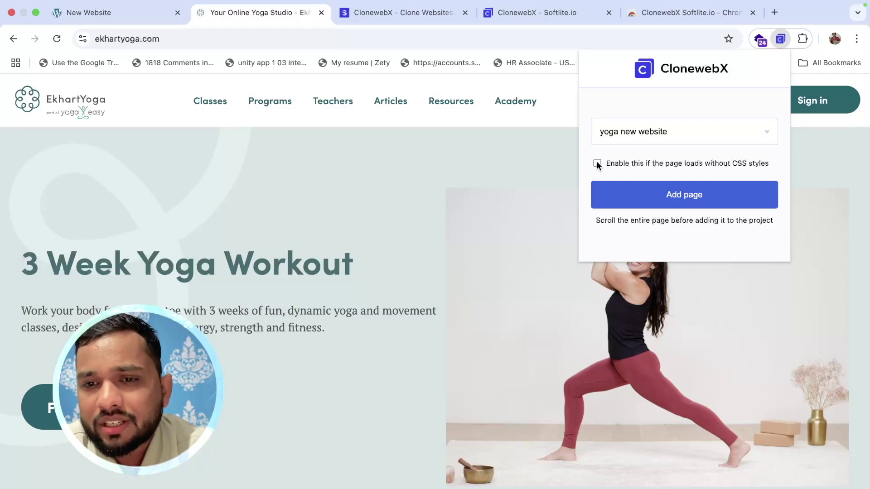
left_click(671, 200)
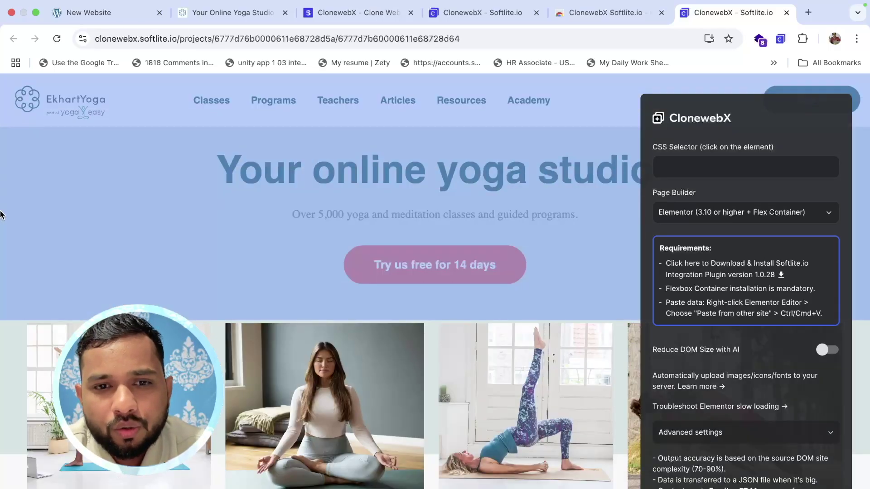
Step: Set the CSS selector to the hero section .homepage-block-1
left_click(31, 215)
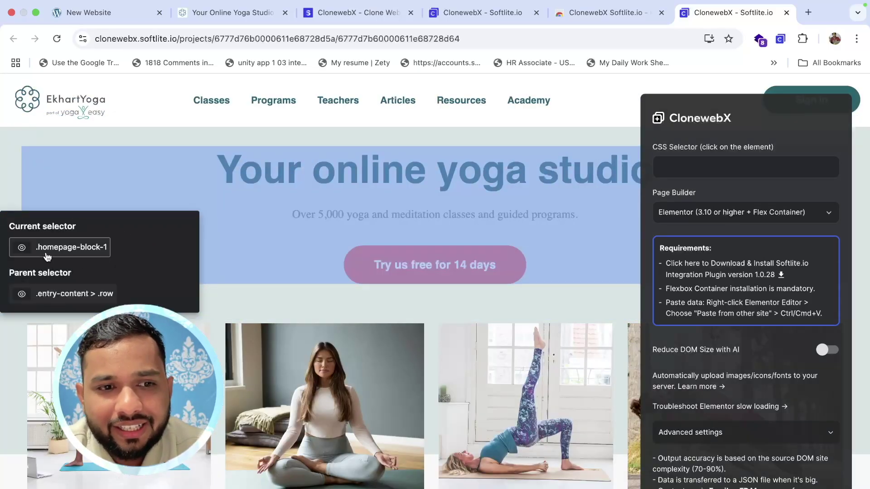
left_click(52, 247)
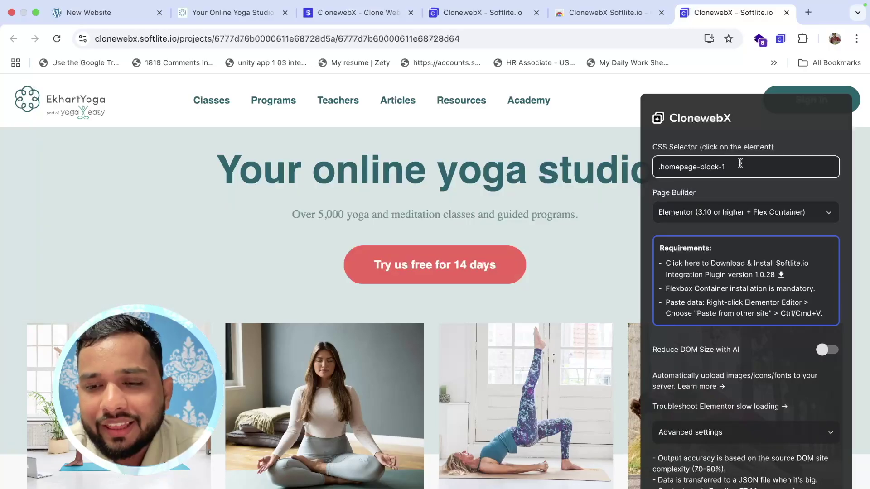
Step: Choose Gutenberg as page builder and download softlite-io-integration.zip from the Requirements link
left_click(768, 215)
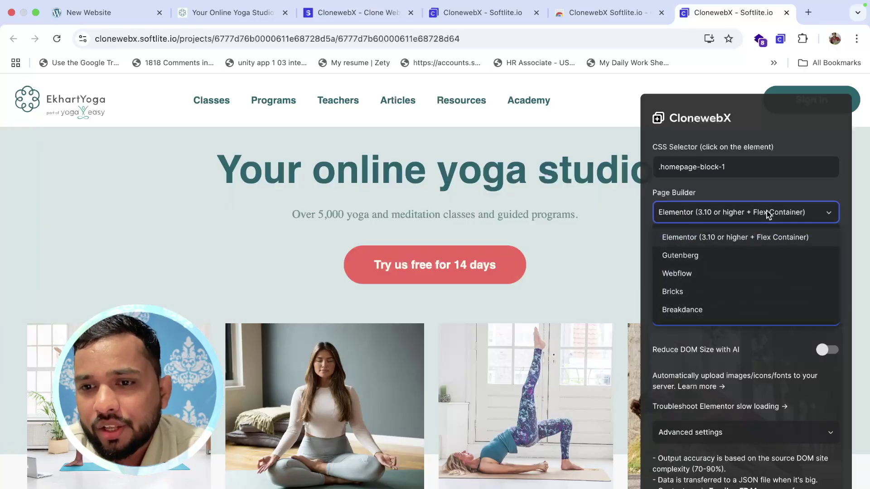
left_click(715, 265)
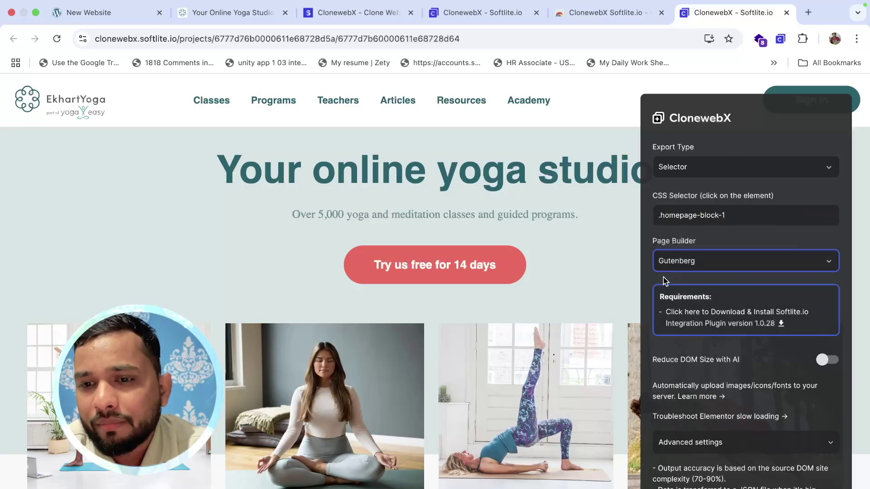
scroll(657, 279, "down", 2)
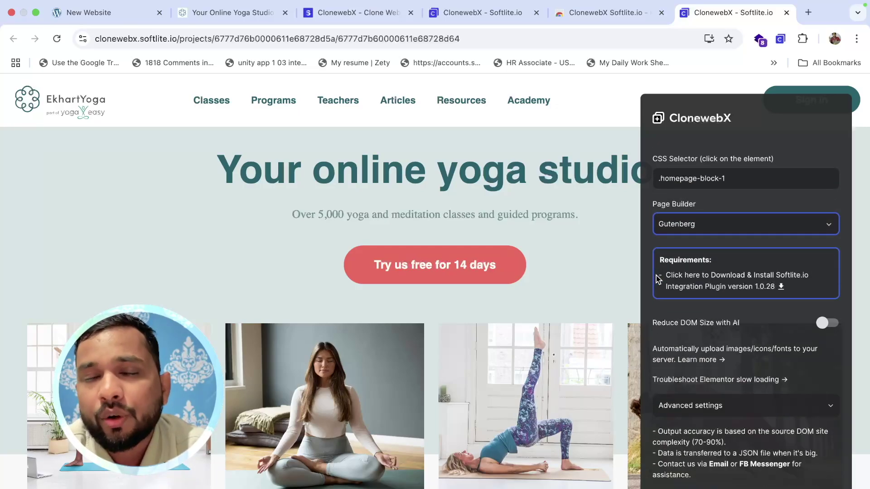
scroll(658, 279, "up", 2)
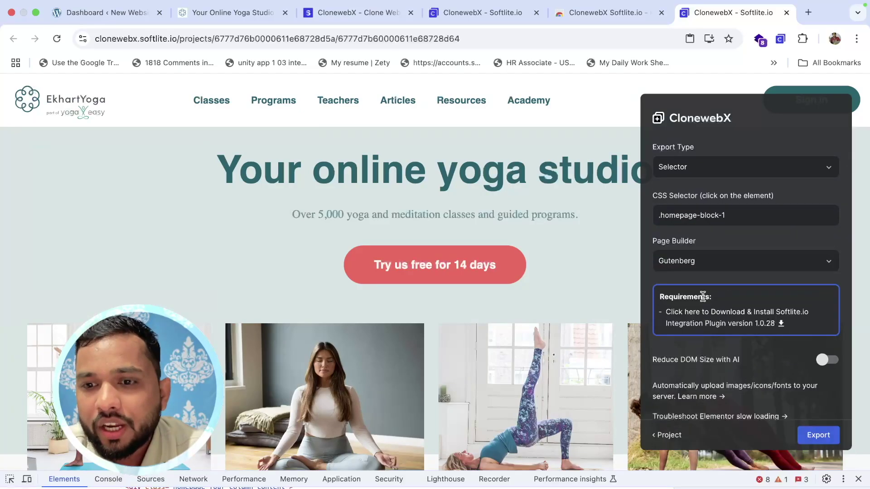
scroll(708, 291, "down", 3)
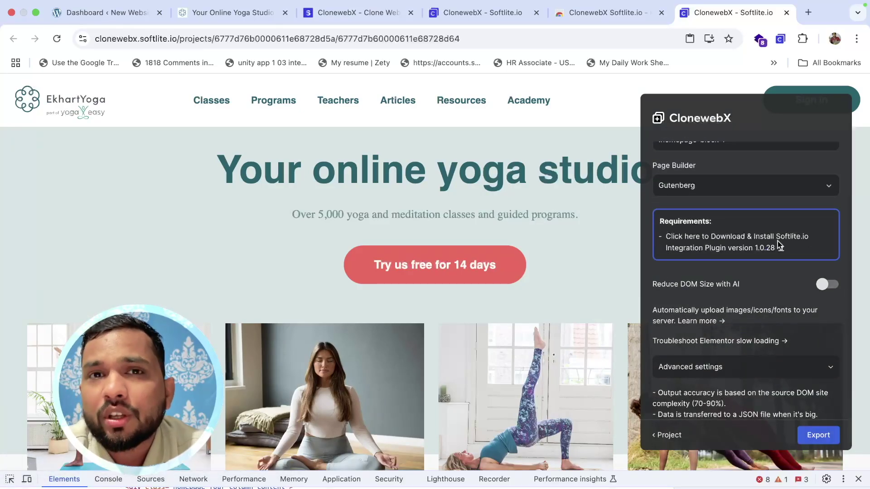
left_click(719, 241)
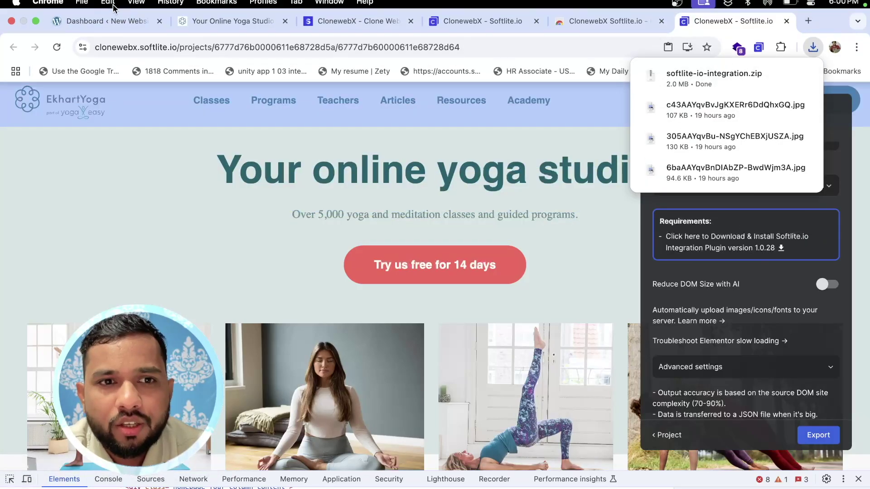
left_click(129, 33)
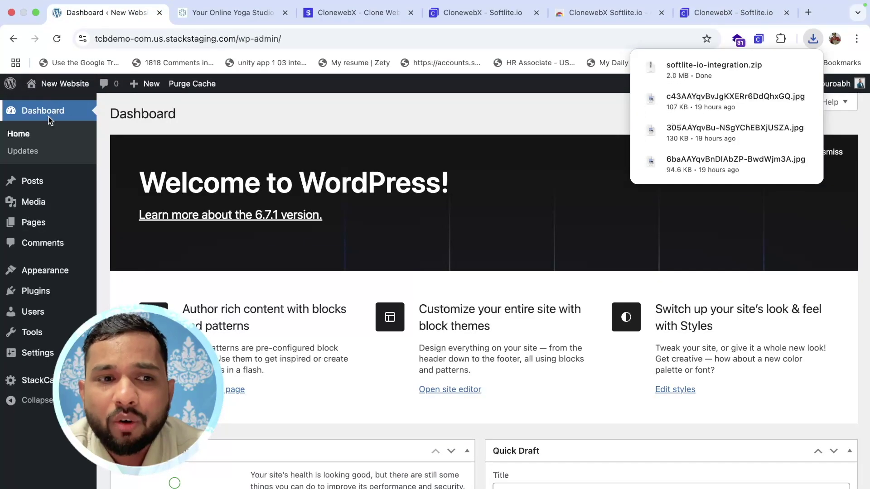
Step: Upload softlite-io-integration.zip under Plugins > Add New Plugin, install it and activate it
mouse_move(66, 298)
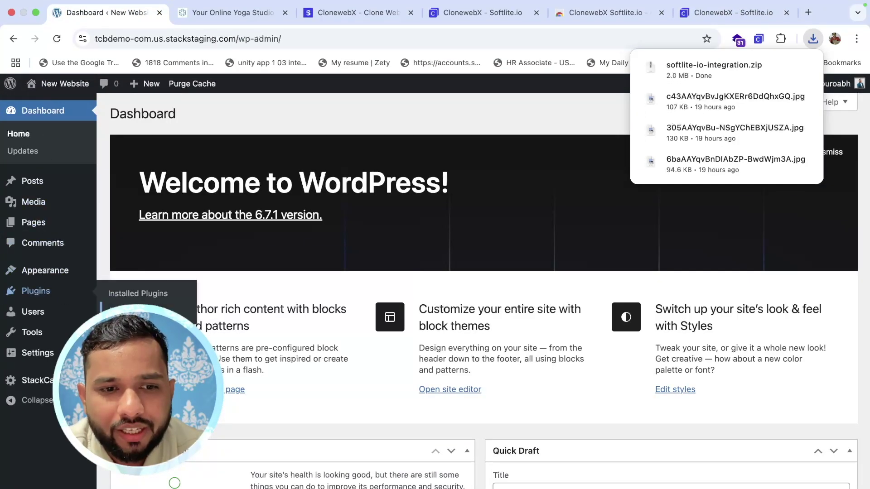
left_click(136, 311)
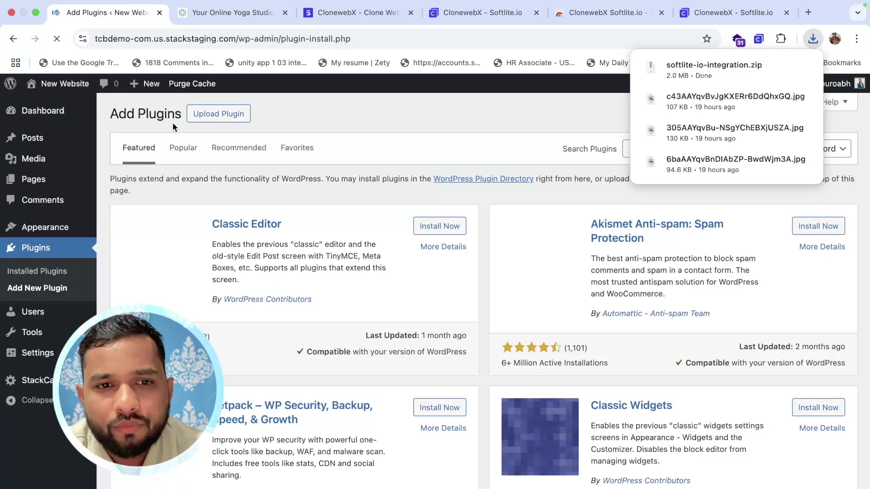
left_click(216, 111)
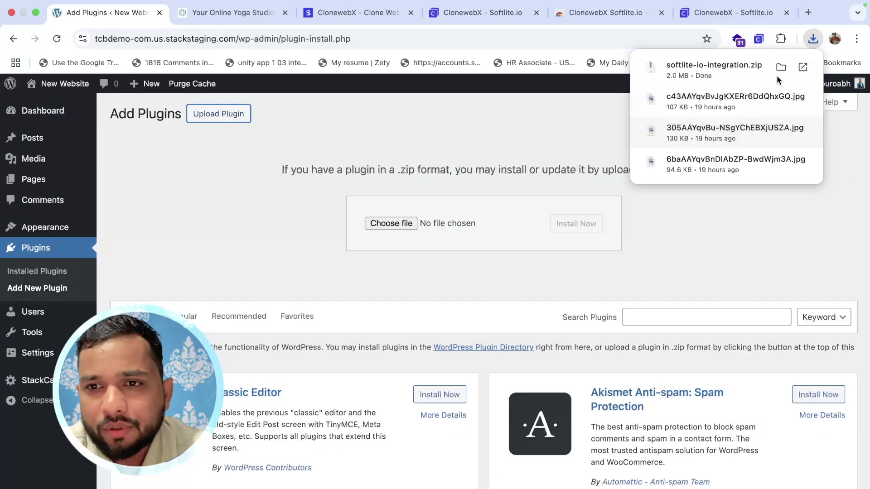
left_click_drag(786, 66, 399, 225)
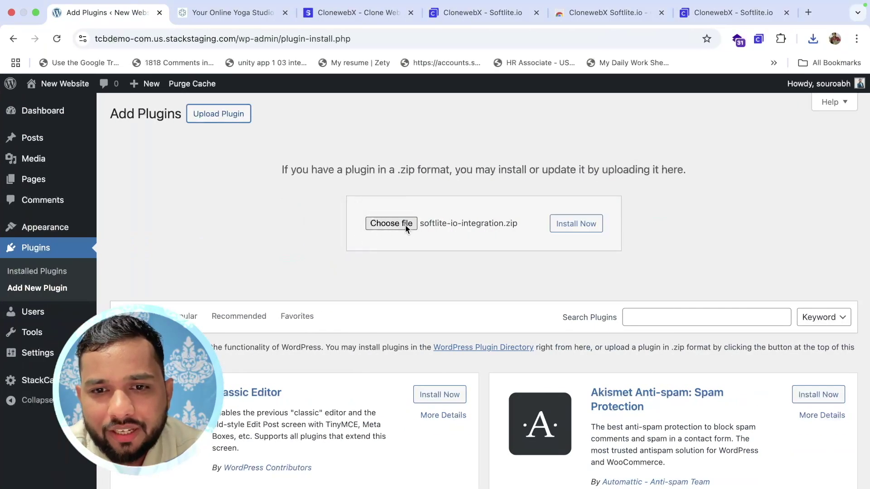
left_click(576, 222)
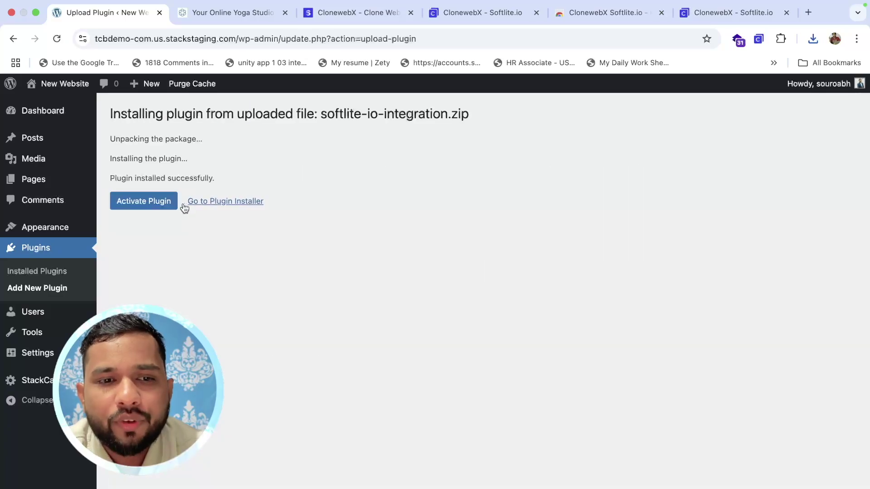
left_click(138, 208)
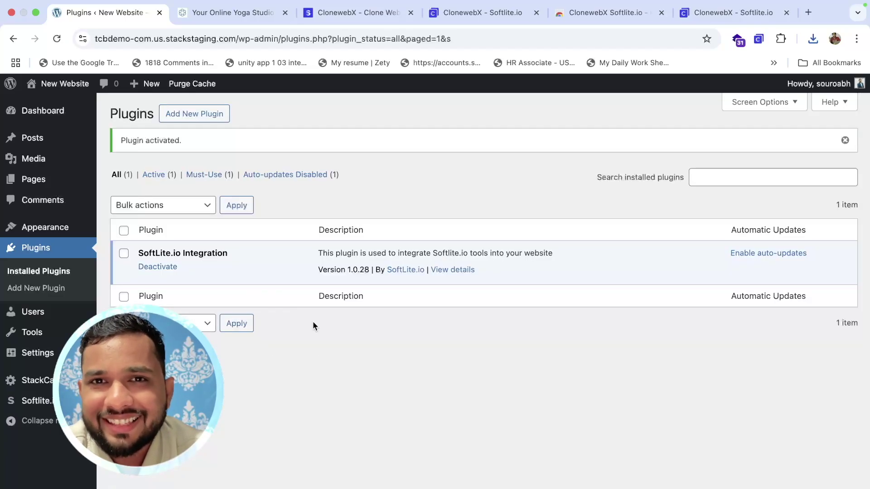
left_click(715, 15)
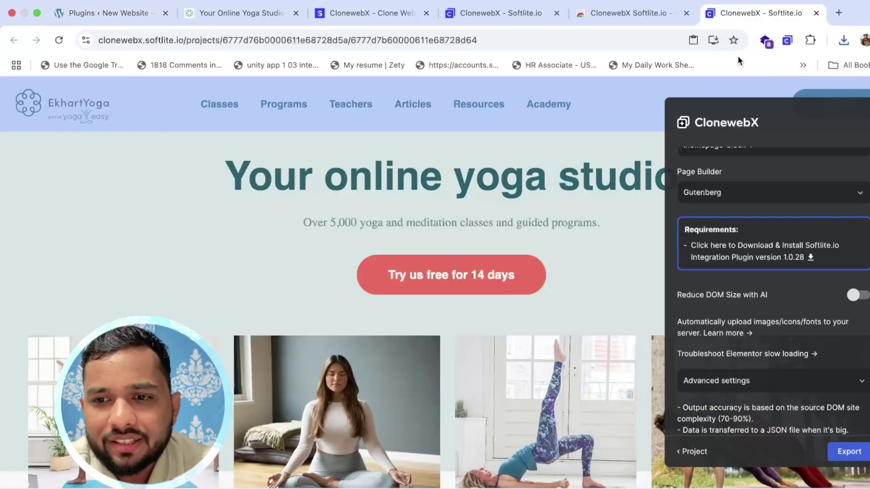
Step: Export the hero section as Gutenberg blocks, then return to the WordPress Plugins page
scroll(691, 298, "down", 1)
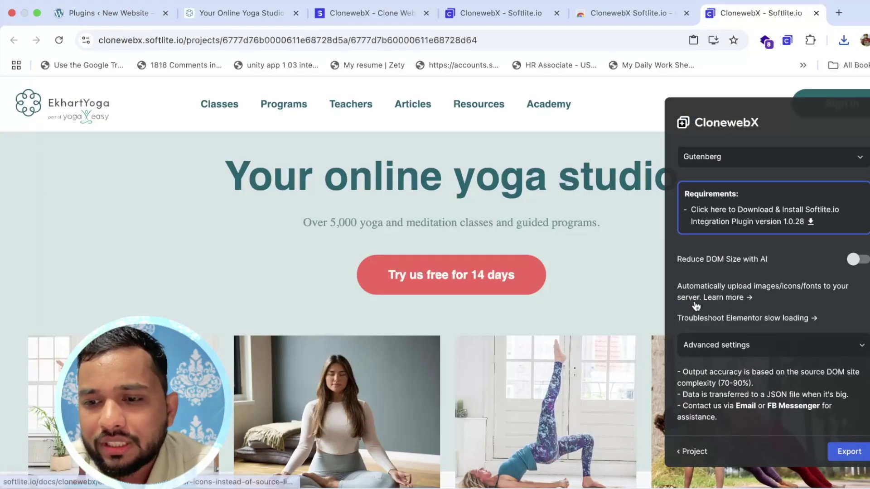
left_click(860, 457)
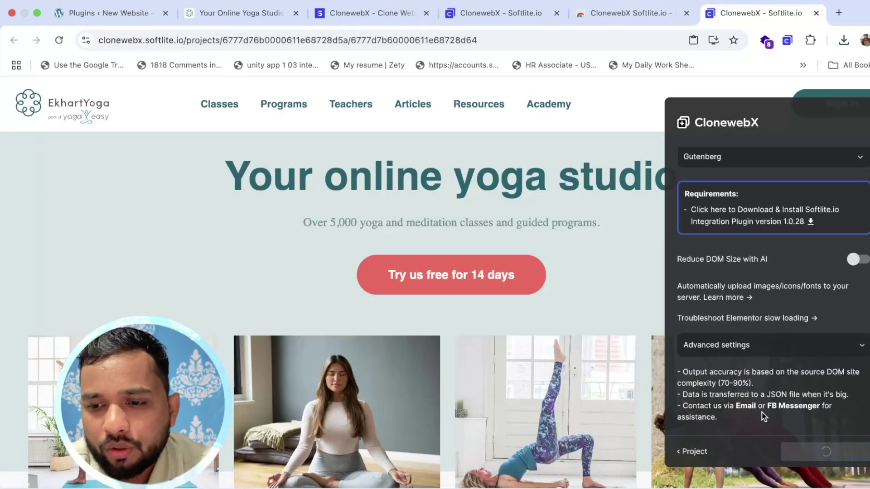
left_click(96, 12)
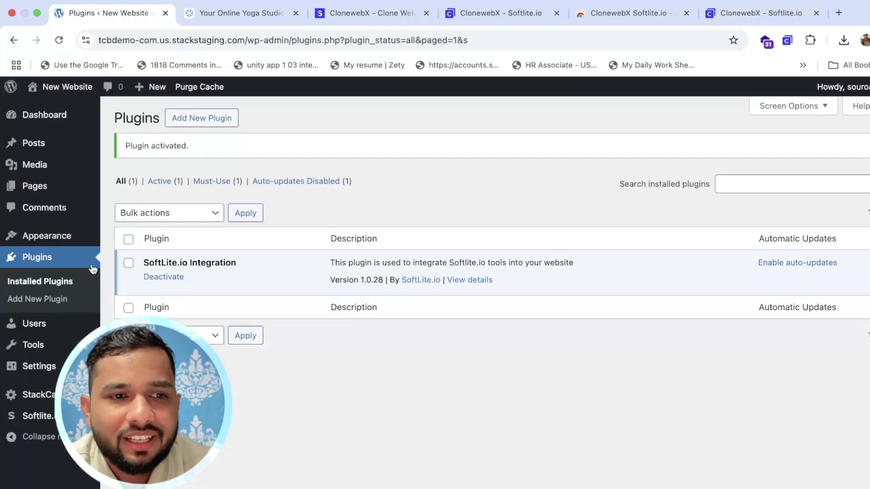
Step: Create a new WordPress page titled 'Home', skipping the pattern suggestions
mouse_move(35, 187)
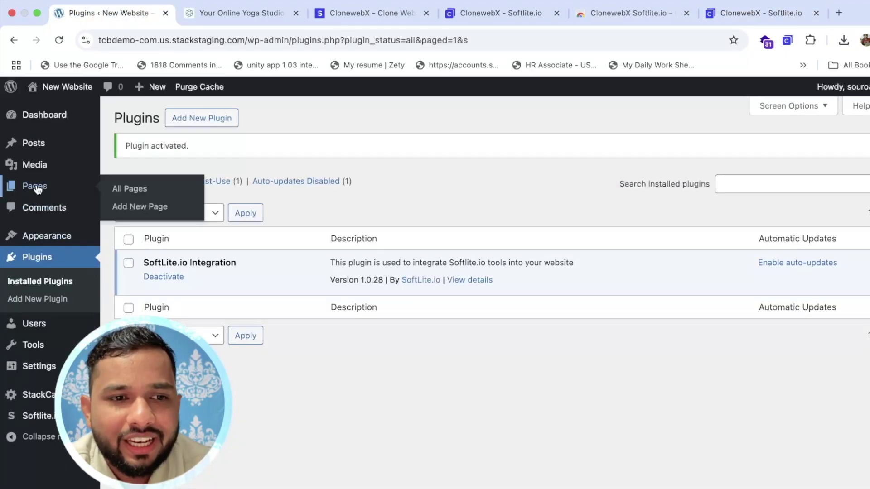
left_click(178, 207)
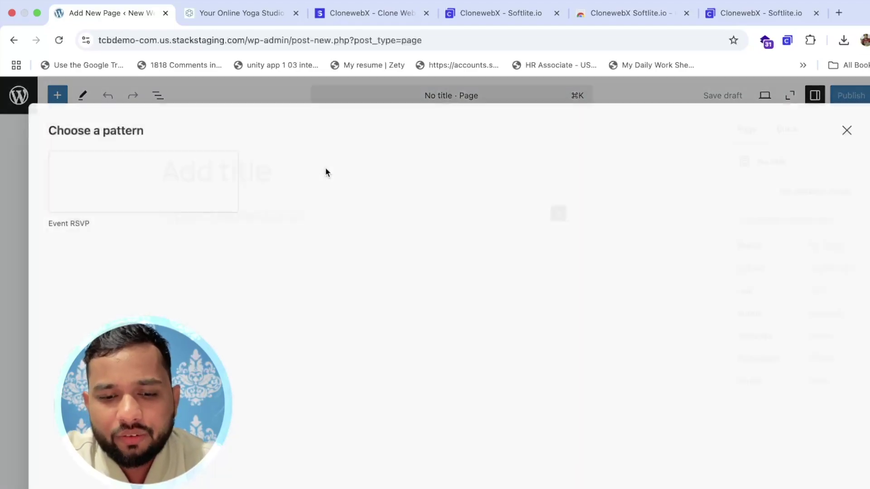
key("Escape")
type("Home")
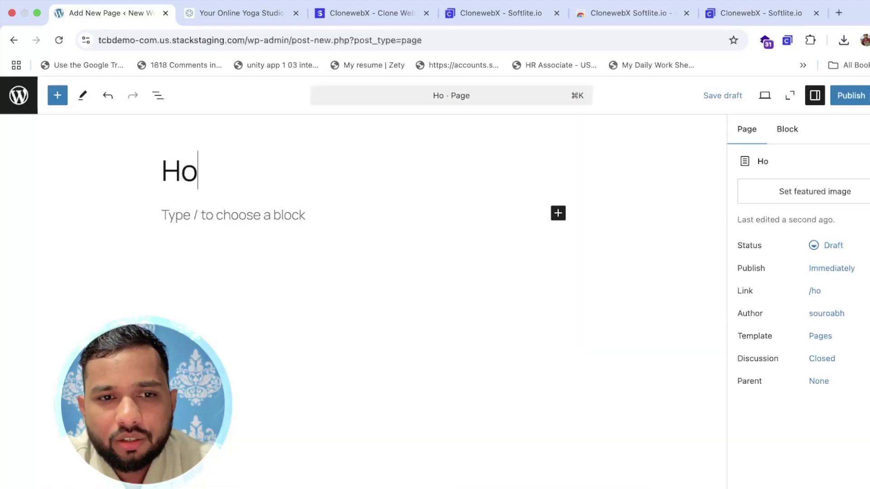
Step: Paste the 'Your online yoga studio' hero section into the page body and check its block conversion options
left_click(284, 213)
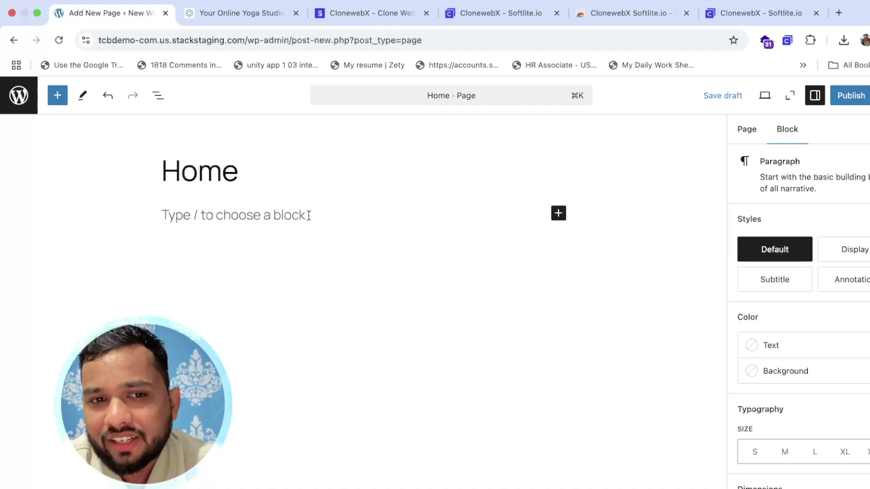
key("super+v")
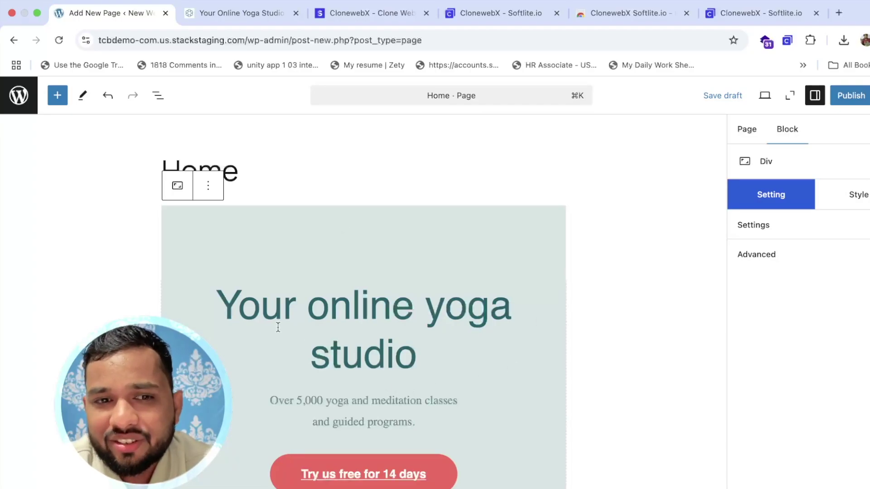
left_click(177, 186)
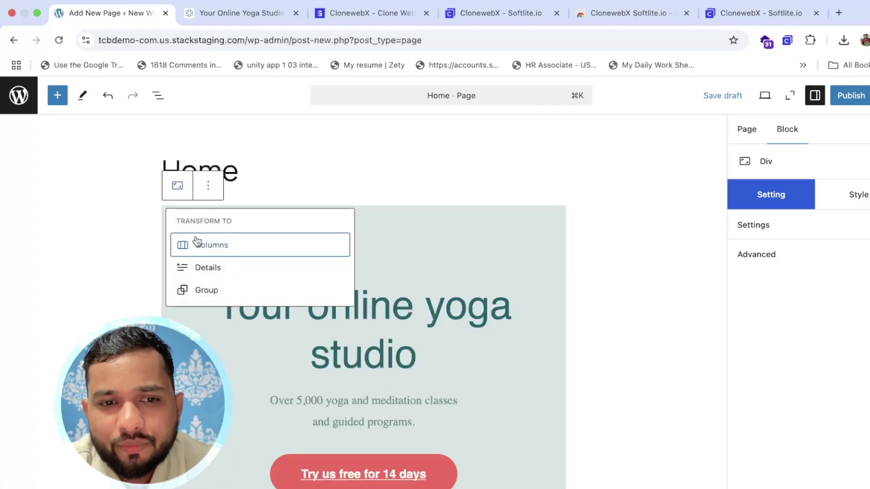